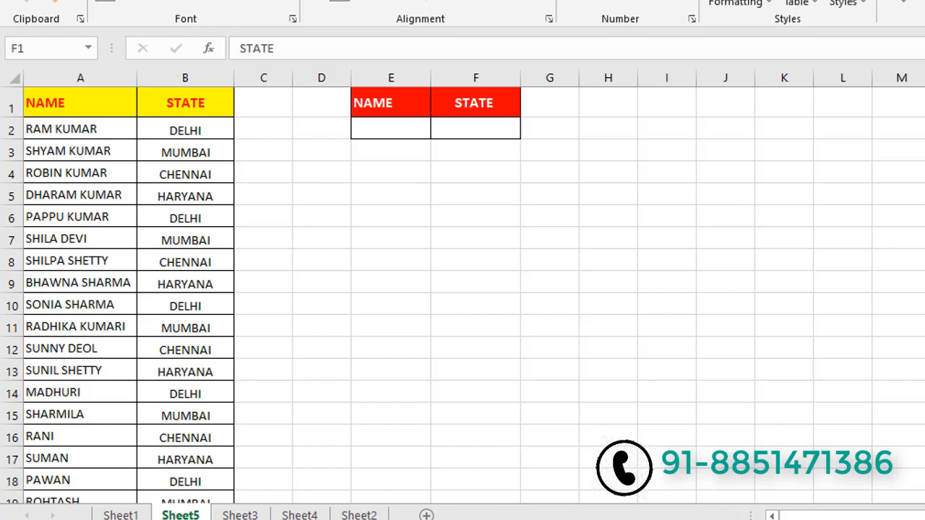
Widen column E, which holds the NAME header of the lookup table.
click(73, 77)
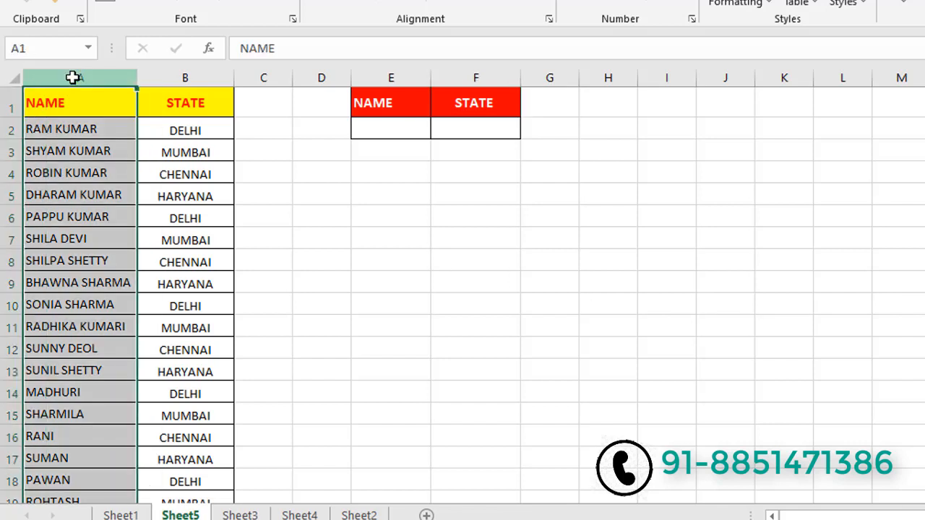
click(177, 70)
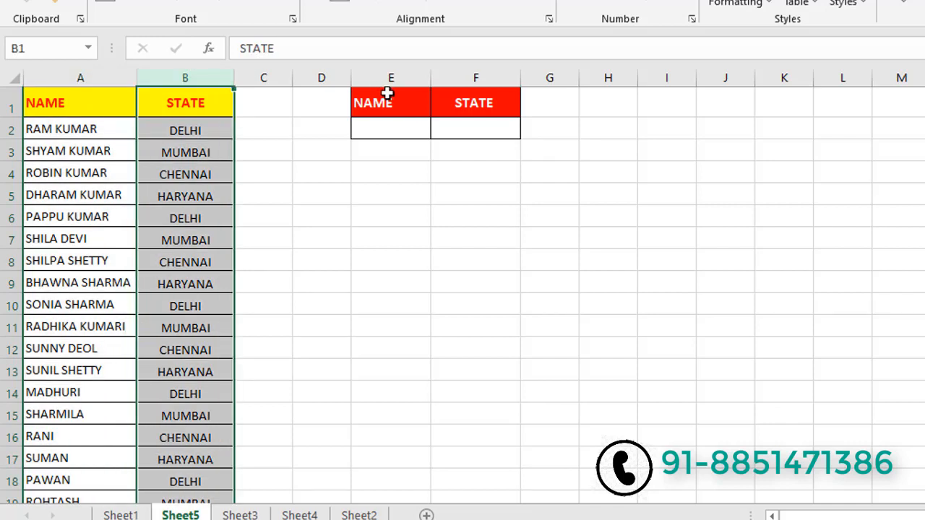
click(405, 130)
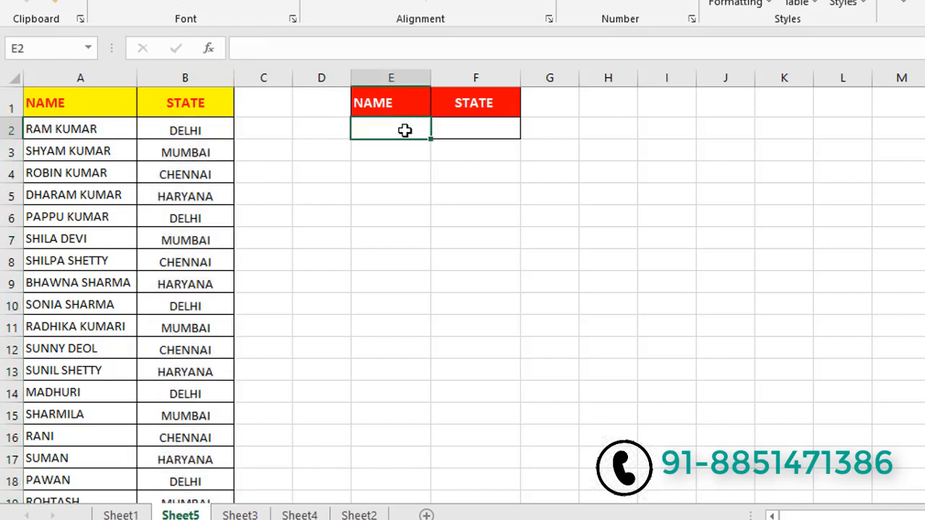
click(471, 136)
drag(433, 77, 466, 76)
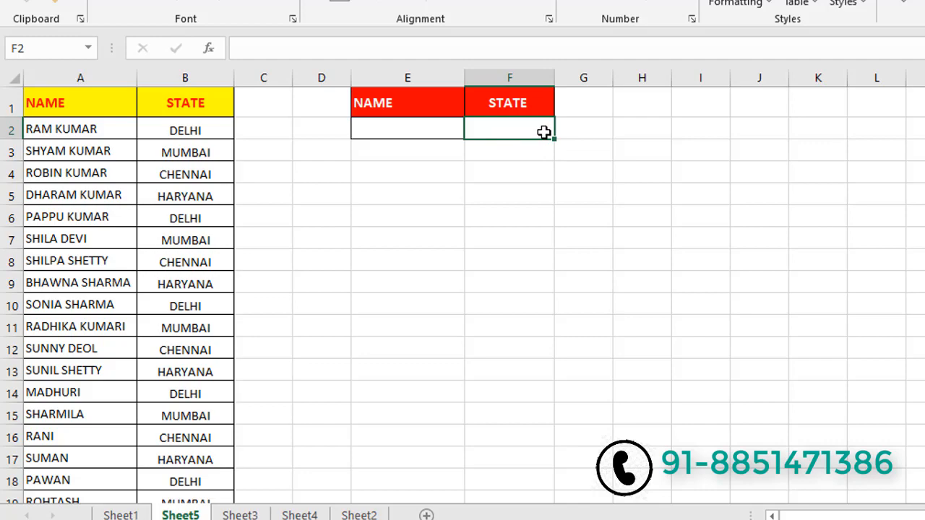
Enter the formula =XLOOKUP(E2,A:A,B:B,0) in cell F2 under the lookup table's STATE header.
text(=XLO)
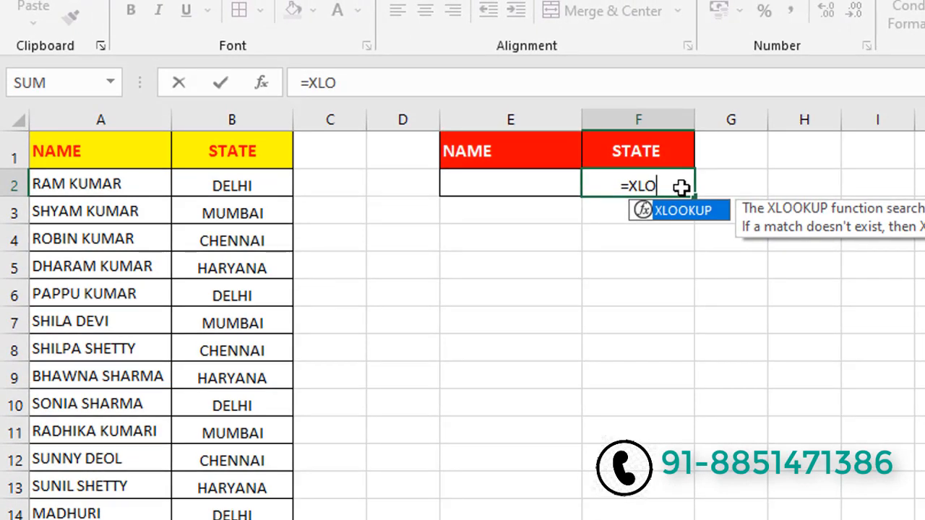
key(Tab)
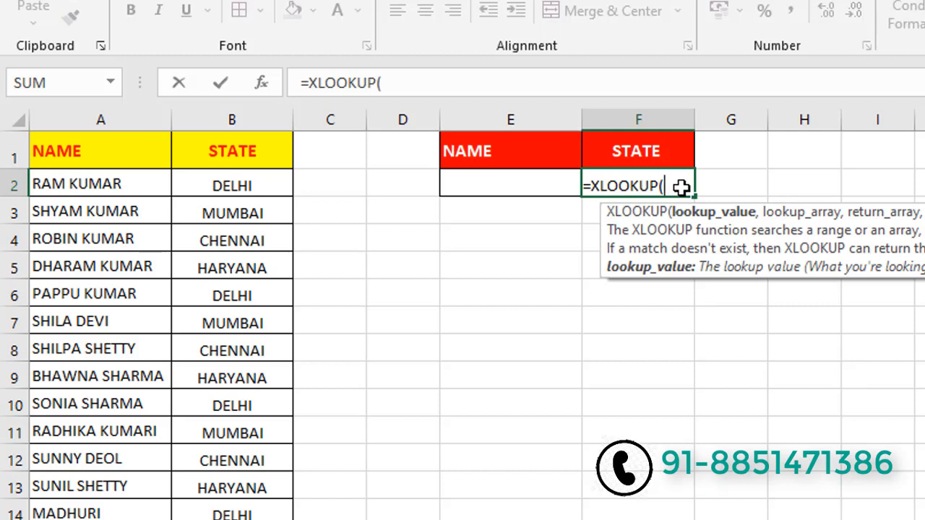
click(494, 183)
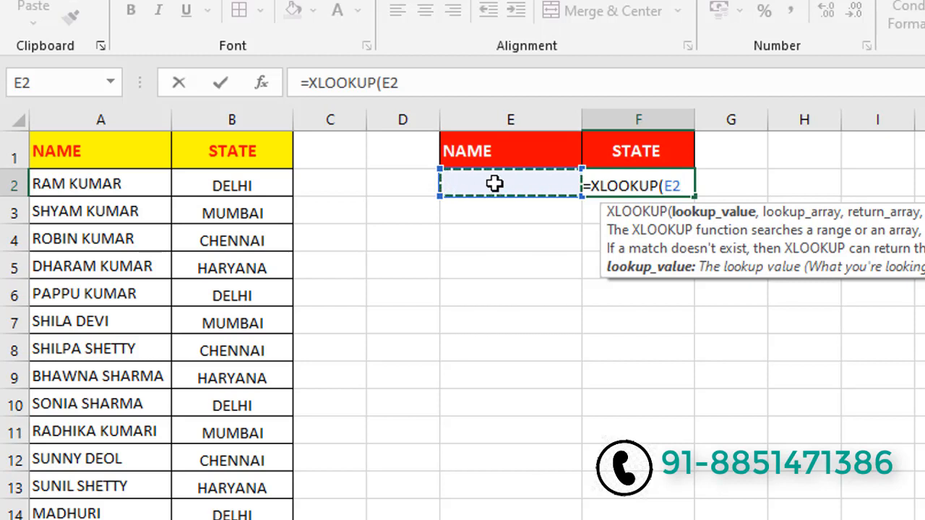
text(,)
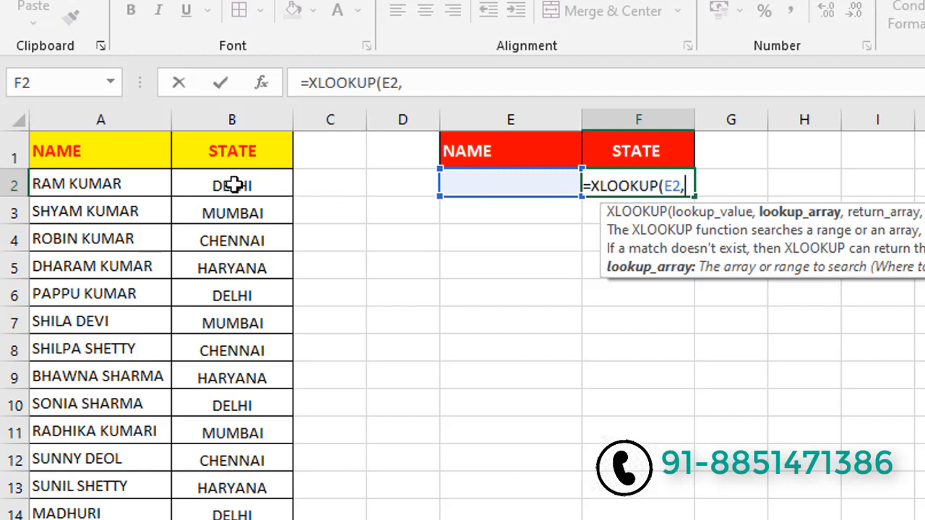
click(82, 115)
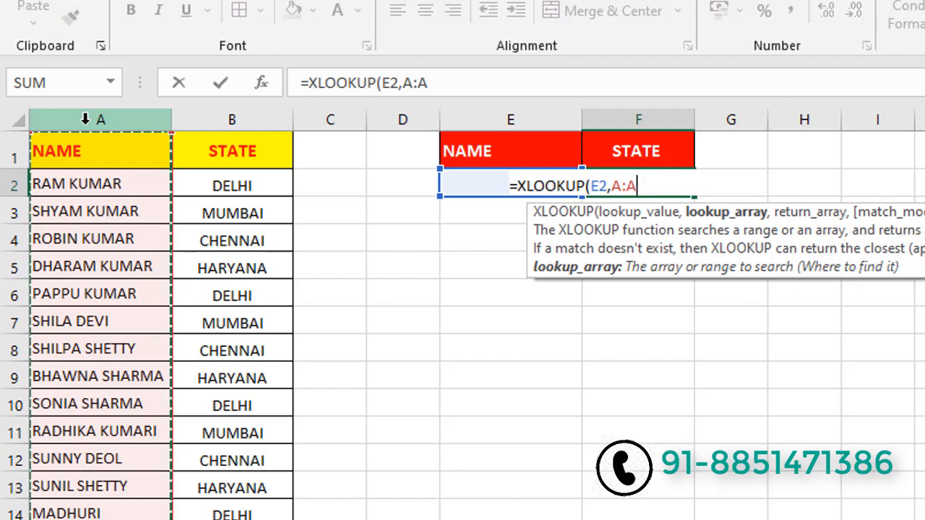
text(,)
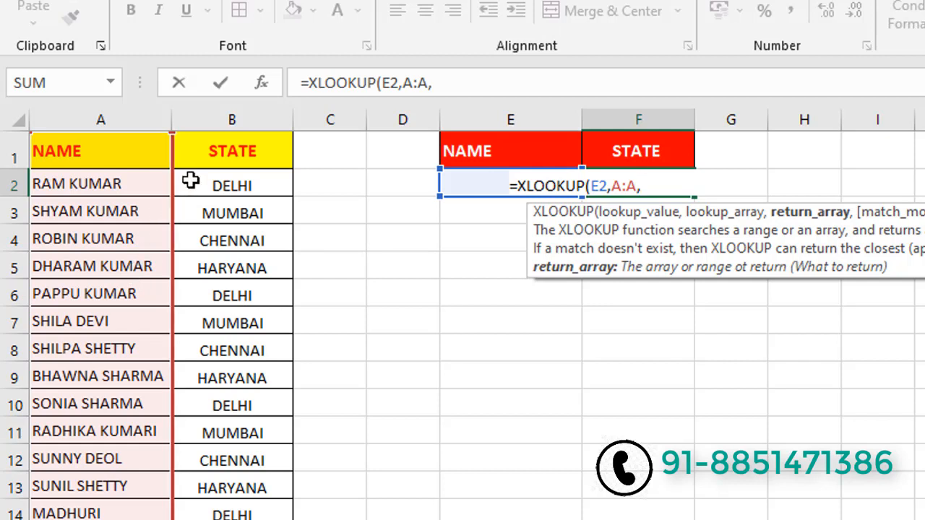
click(252, 119)
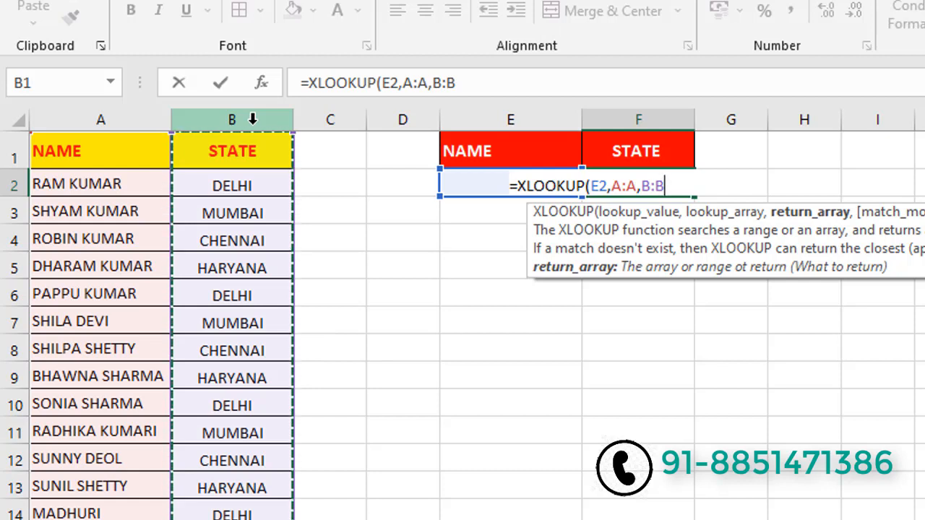
text(,)
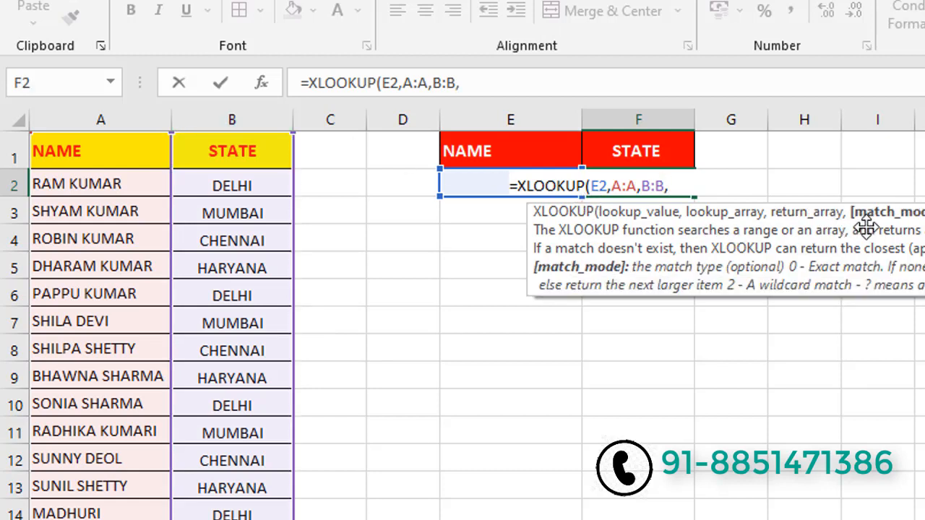
text(0)
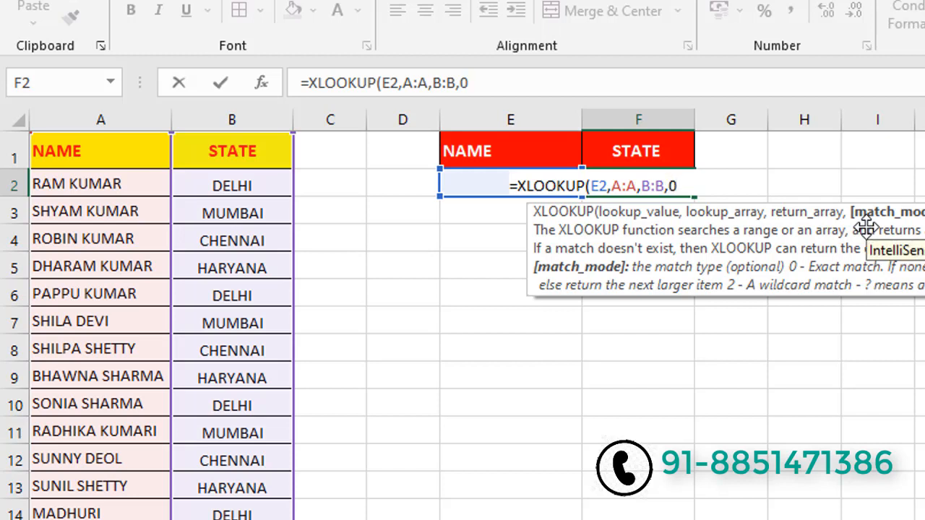
text())
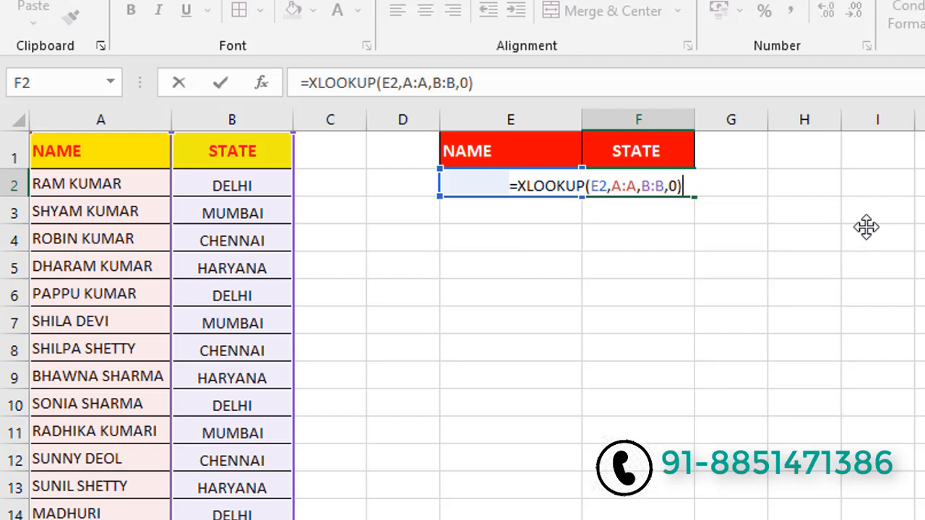
key(Return)
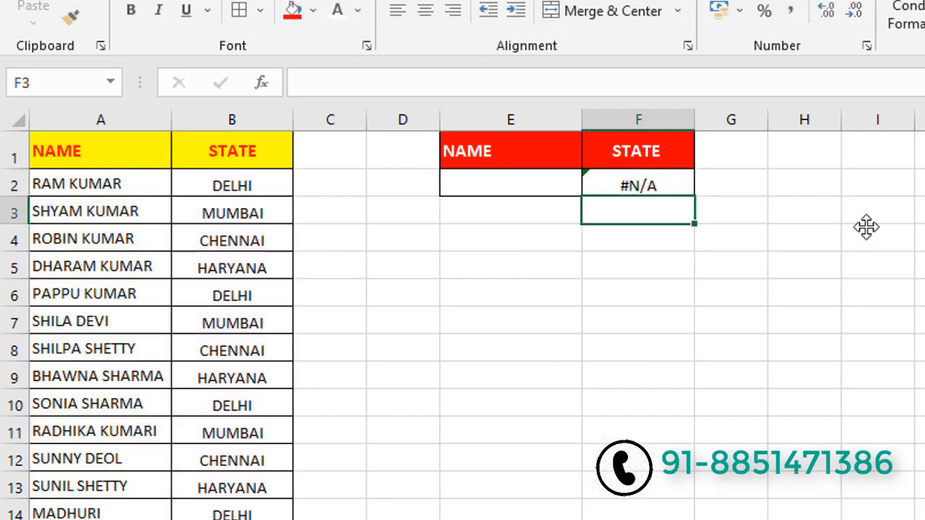
Enter the full name from cell A2 into E2 and compare the state returned in F2 with cell B2.
key(Up)
key(Left)
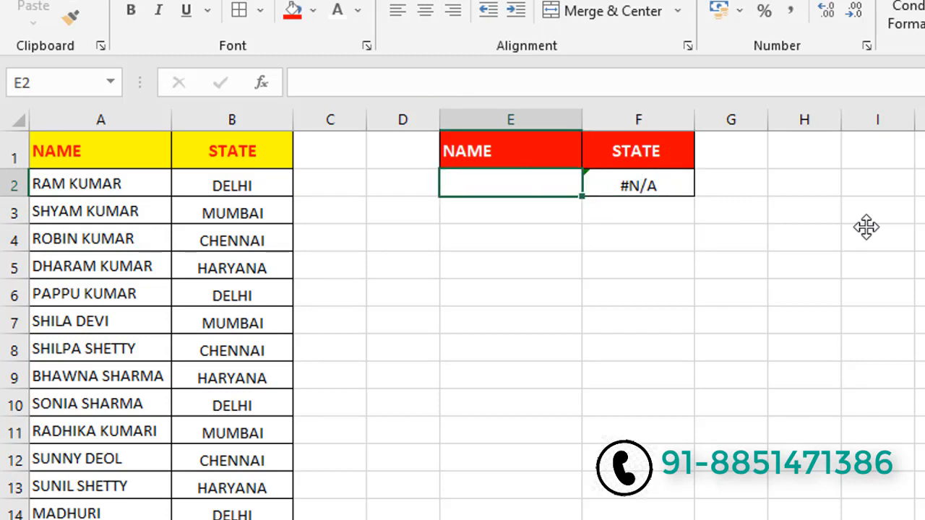
text(RAM)
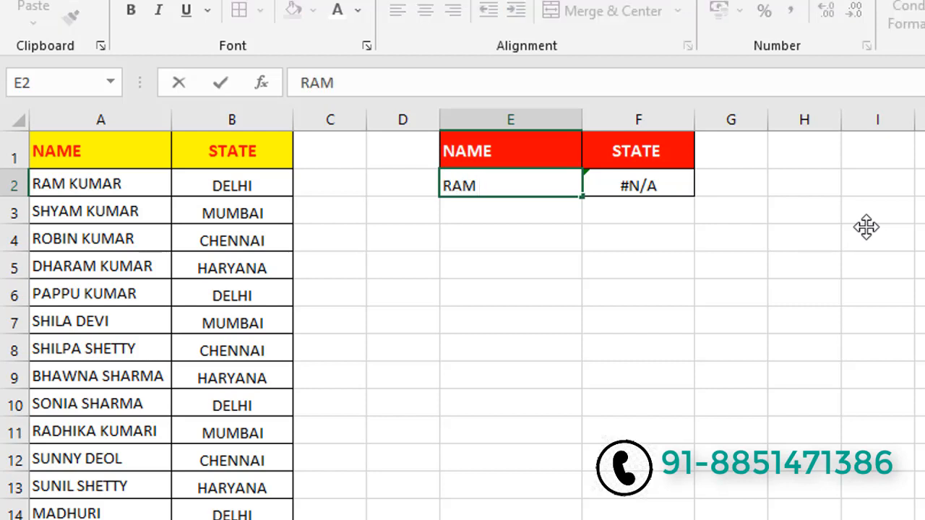
text( KUMAR)
key(Return)
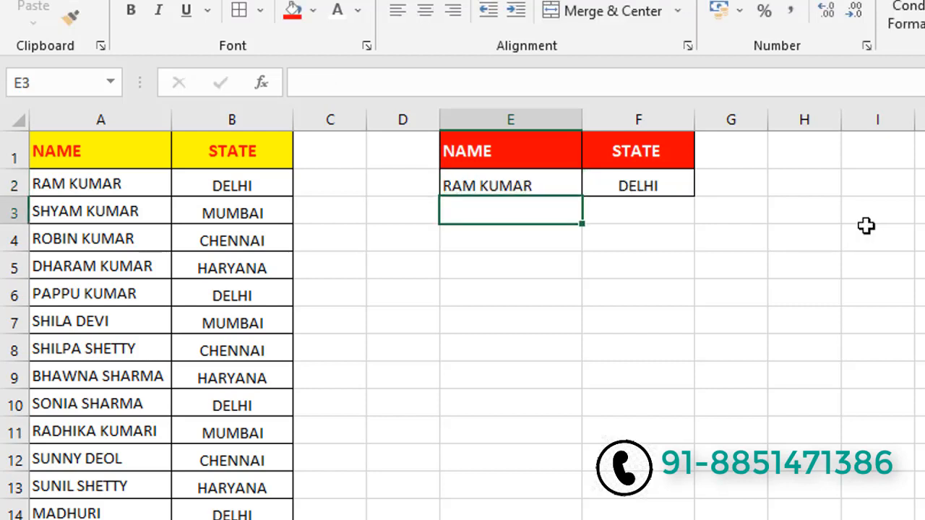
click(640, 190)
click(248, 183)
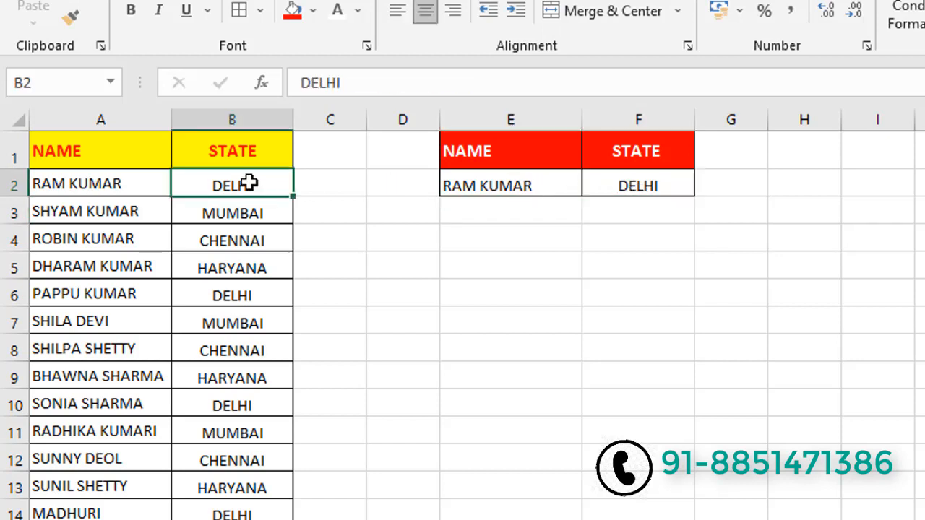
Replace the name in E2 with the one from cell A7 and compare the returned state with row 7 of the source table.
click(482, 199)
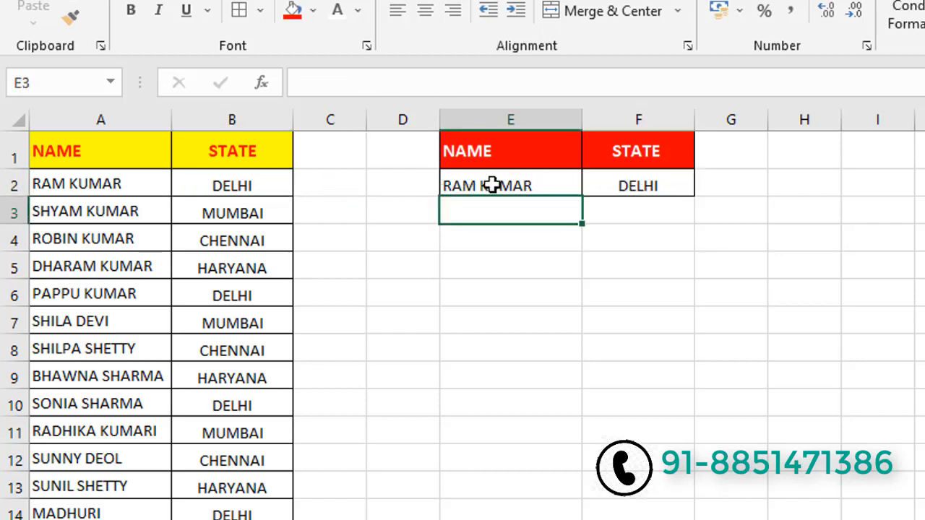
click(489, 185)
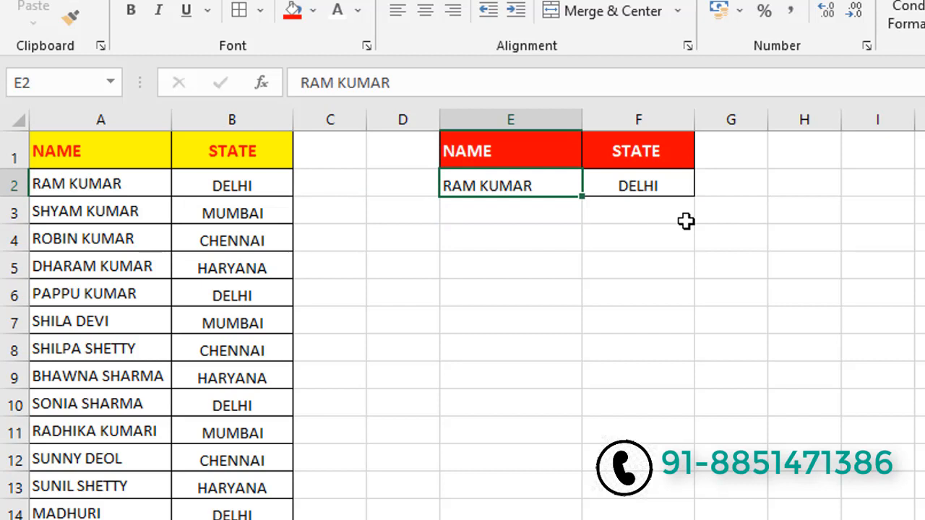
text(SHILA DEVI)
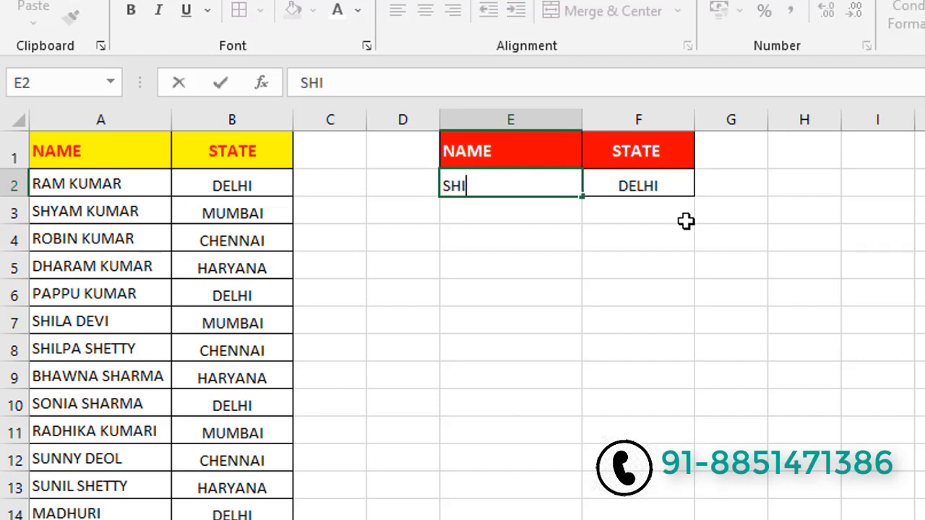
key(Return)
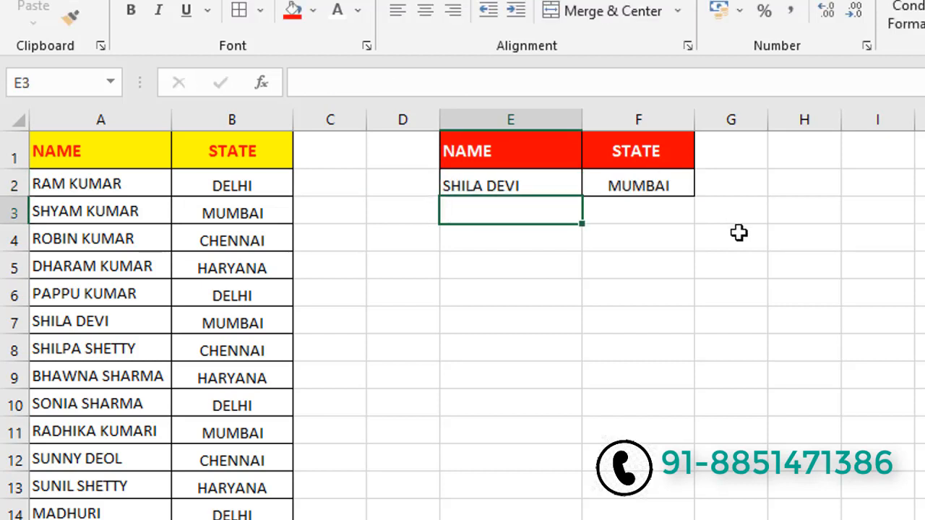
click(647, 187)
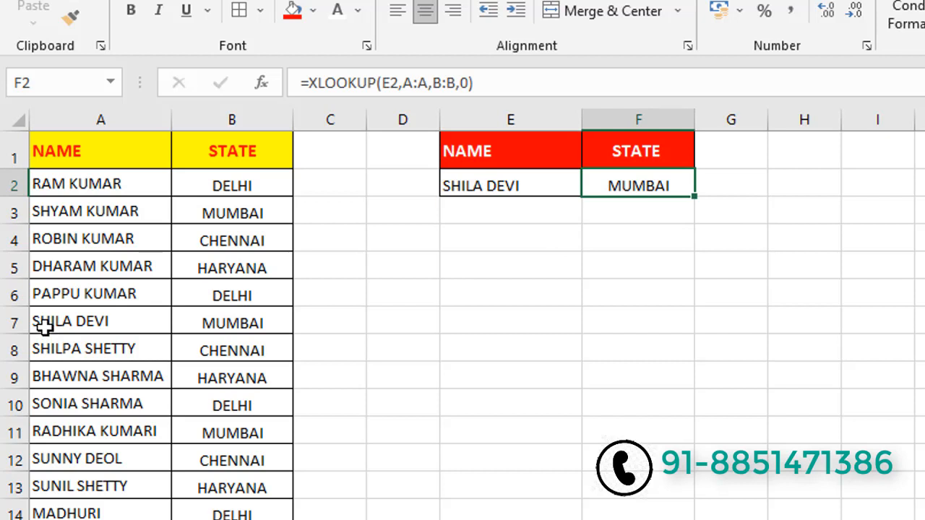
drag(47, 326, 257, 316)
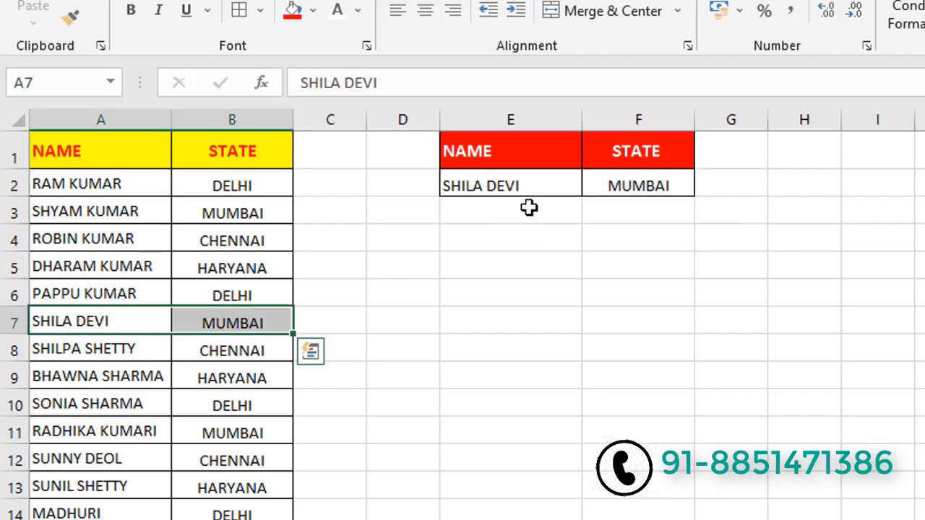
Clear cell E2 and apply List data validation to it, using column A (=$A:$A) as the source.
click(539, 186)
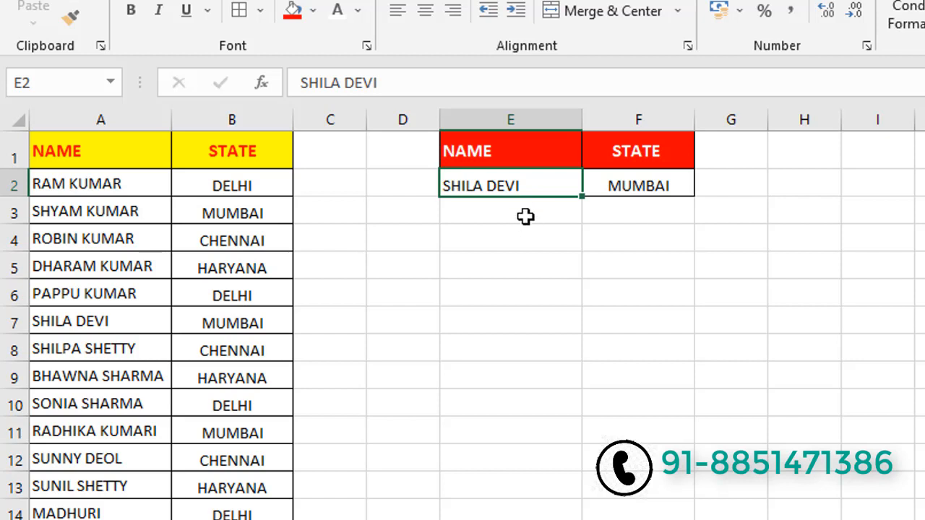
key(Delete)
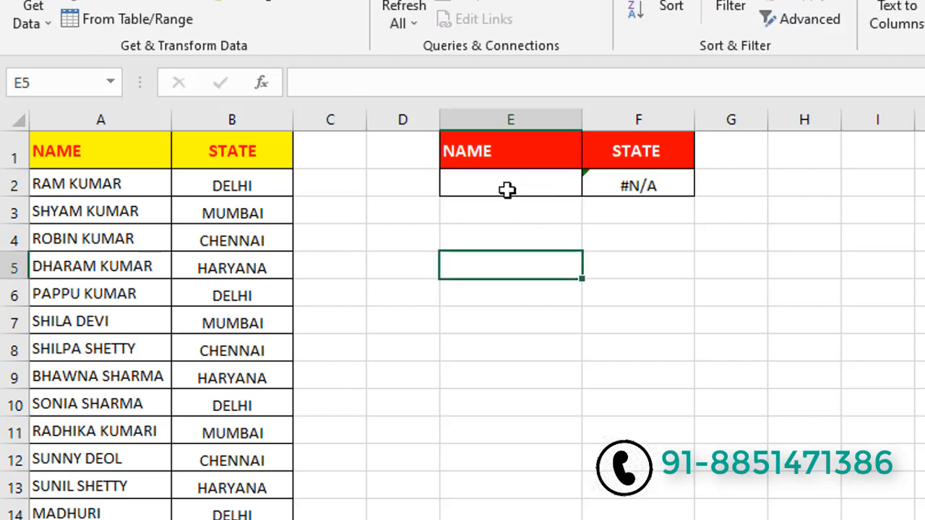
click(510, 184)
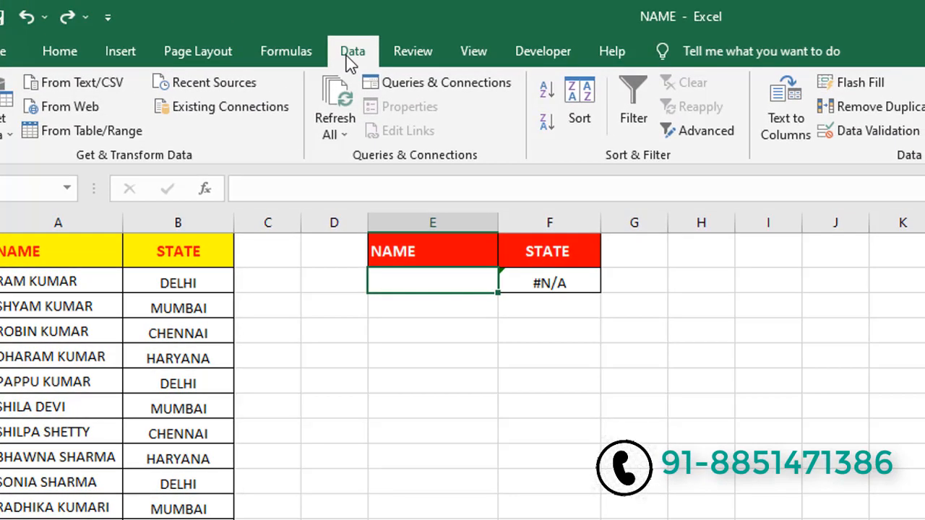
click(878, 133)
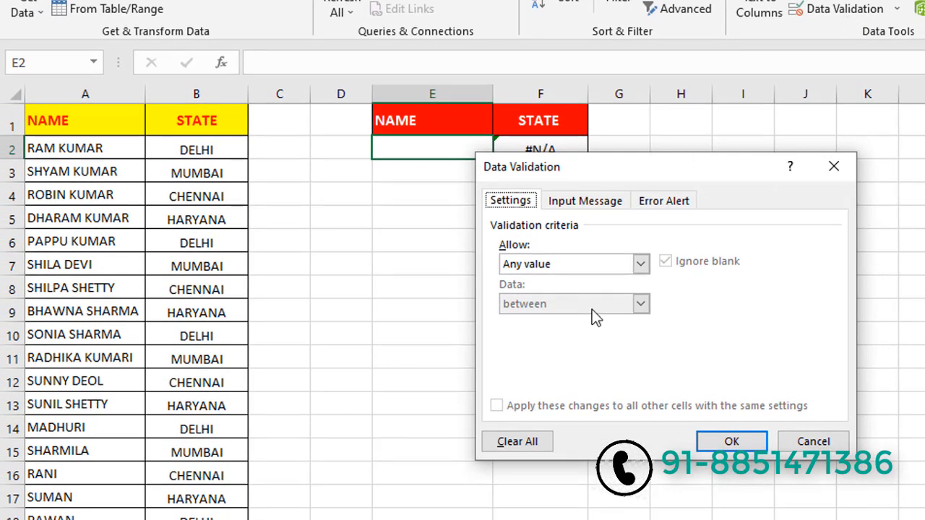
click(642, 265)
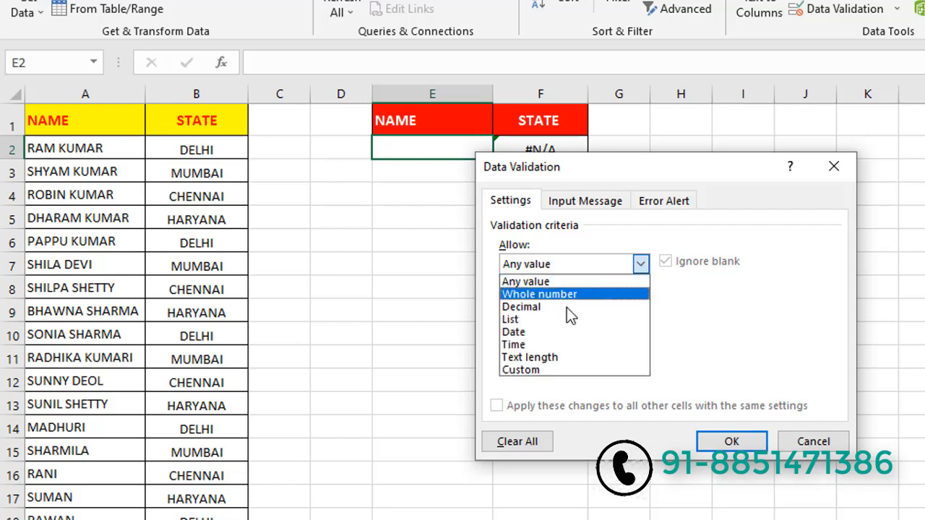
click(527, 320)
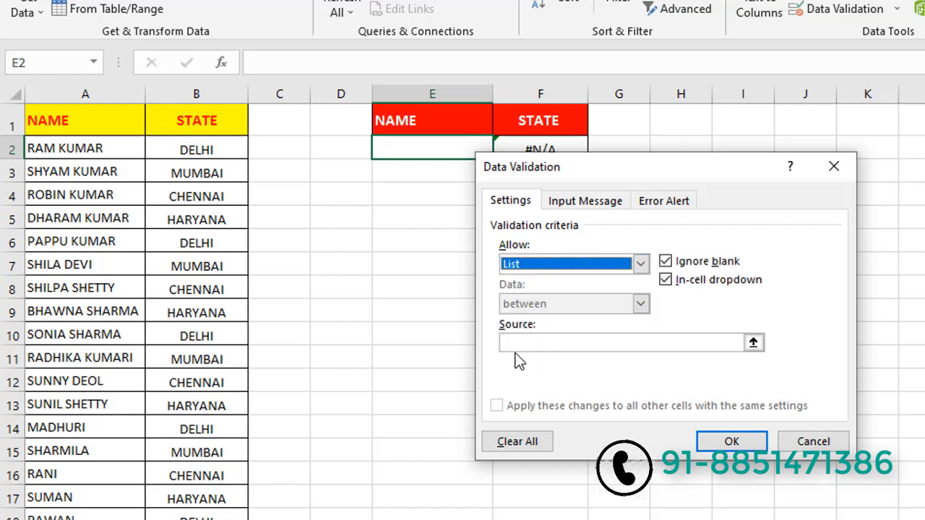
click(511, 347)
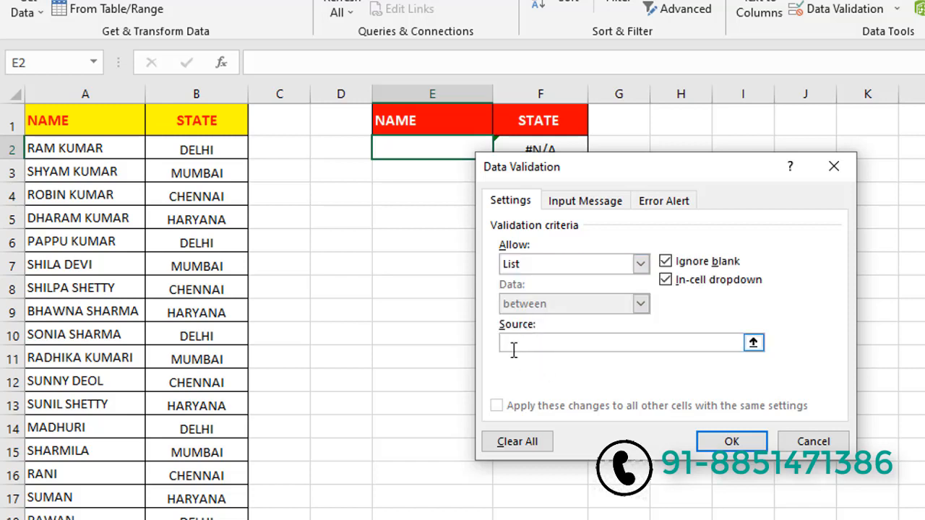
click(71, 95)
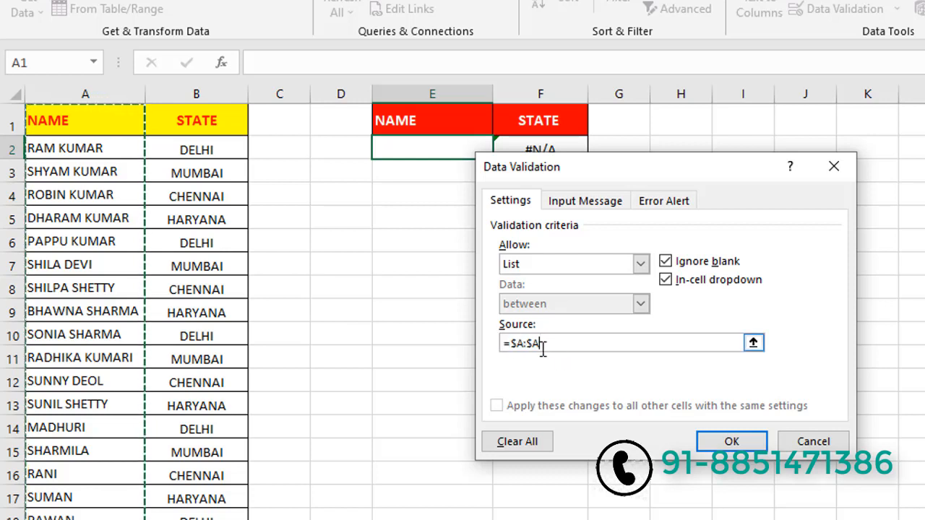
click(732, 442)
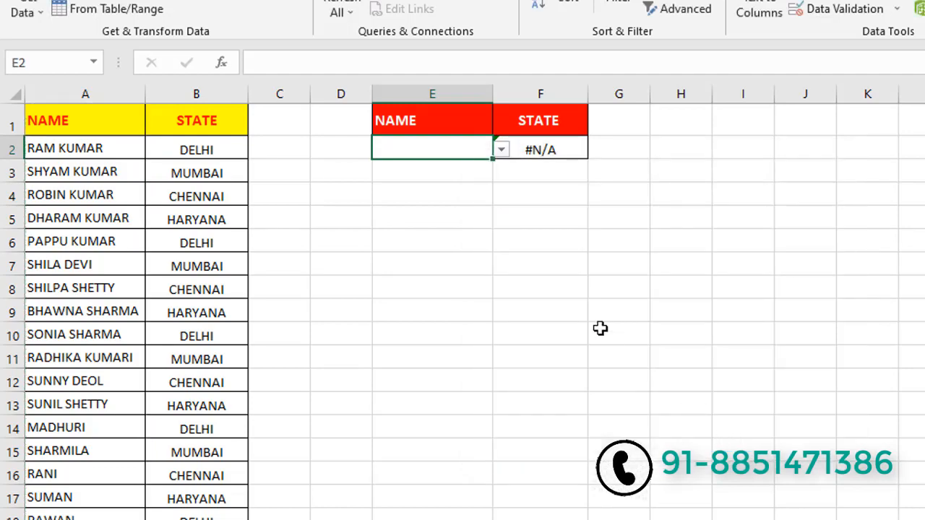
Choose the name from cell A2 in E2's drop-down list and inspect the lookup formula in F2.
click(500, 151)
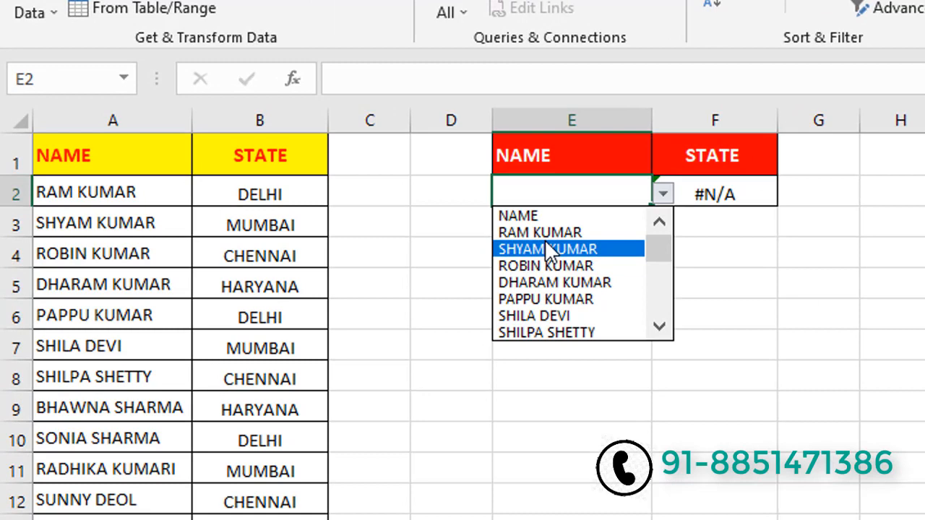
click(535, 231)
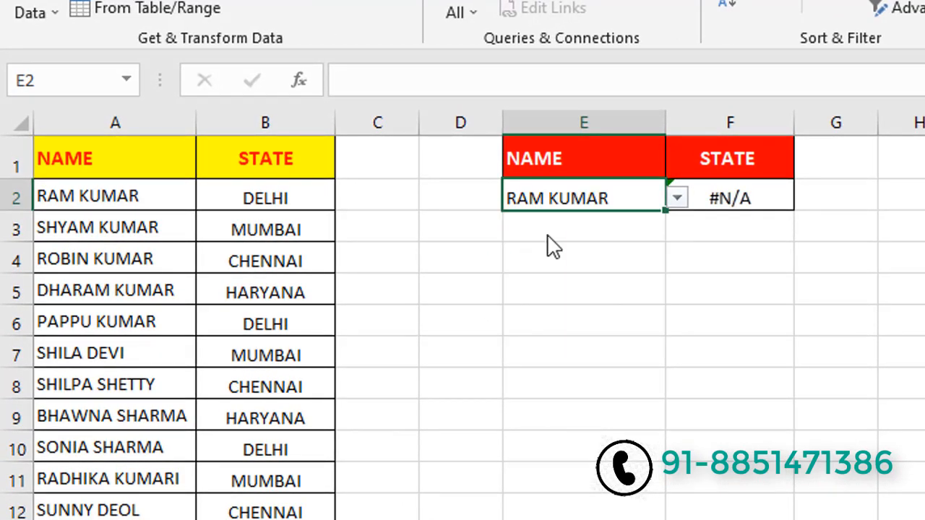
click(731, 296)
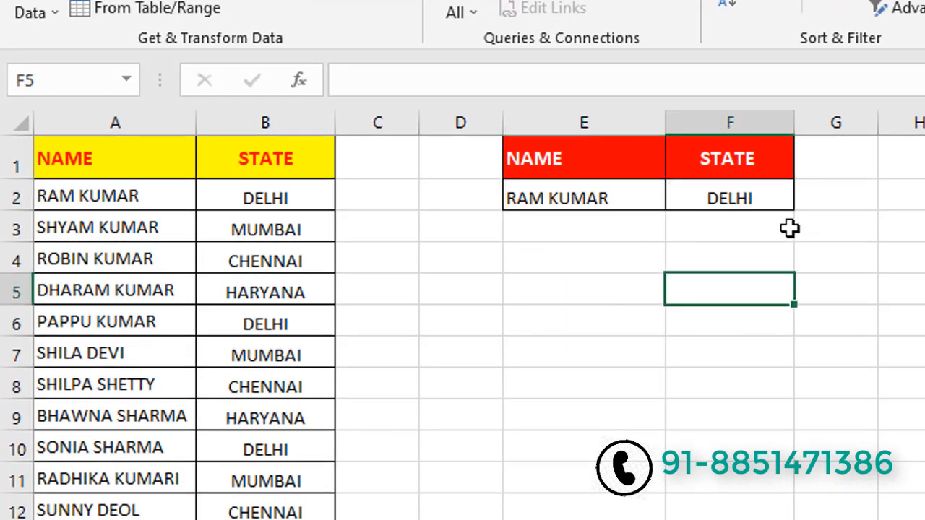
click(758, 200)
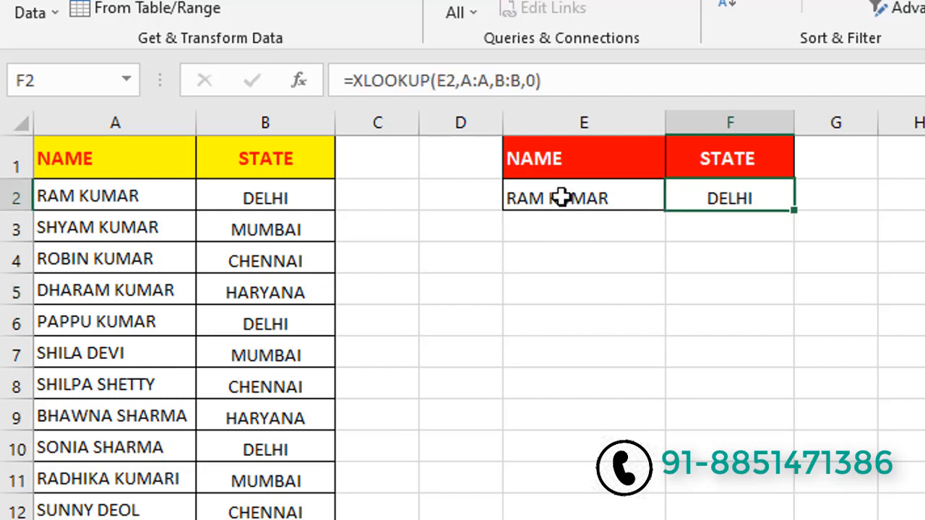
click(561, 197)
click(747, 201)
double_click(752, 198)
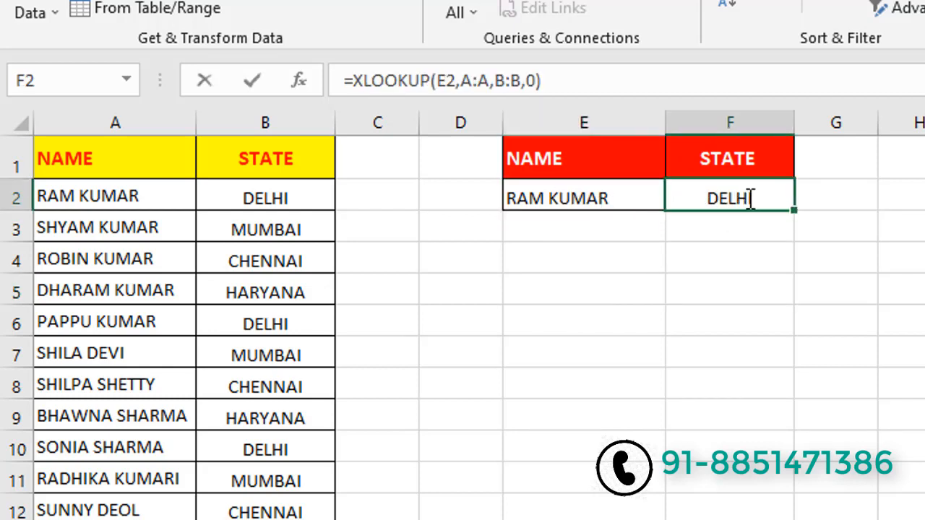
key(Escape)
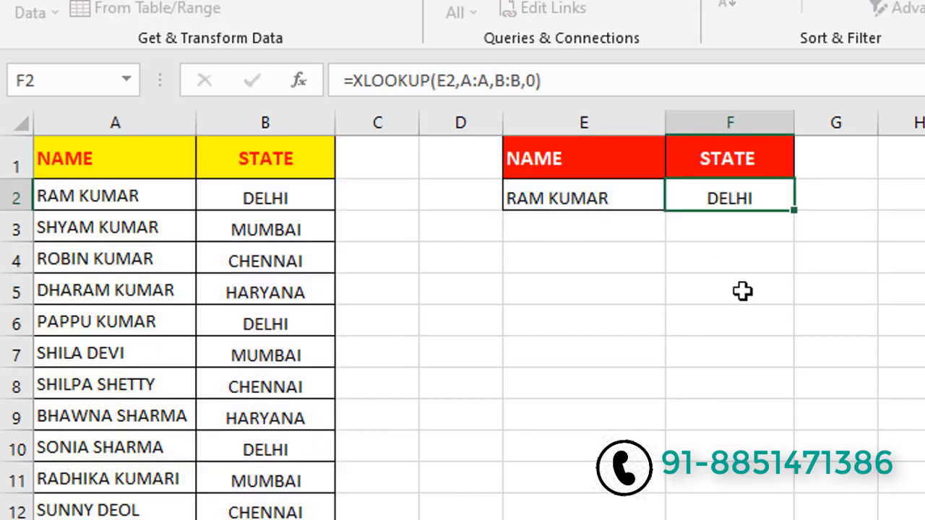
Switch E2 to the name from cell A7 using its drop-down list and check the state returned in F2.
click(620, 200)
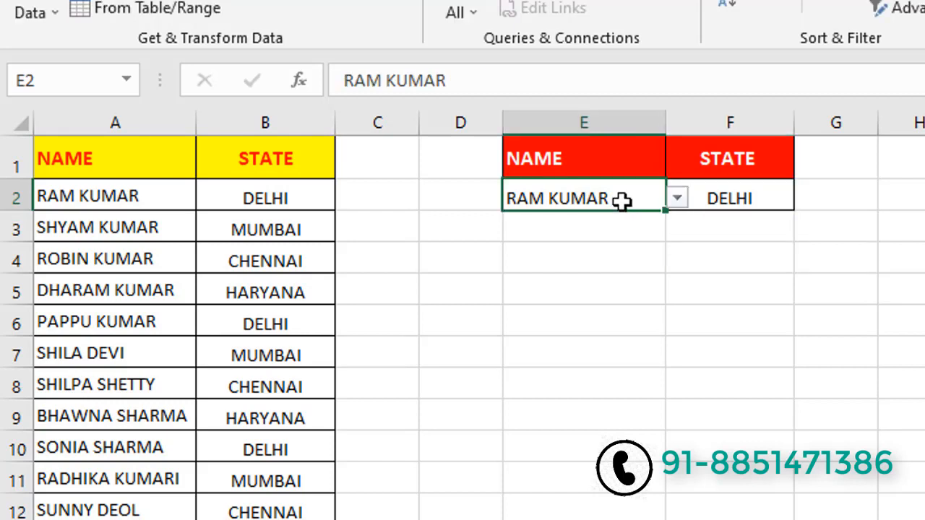
click(676, 201)
click(551, 305)
click(646, 295)
click(648, 204)
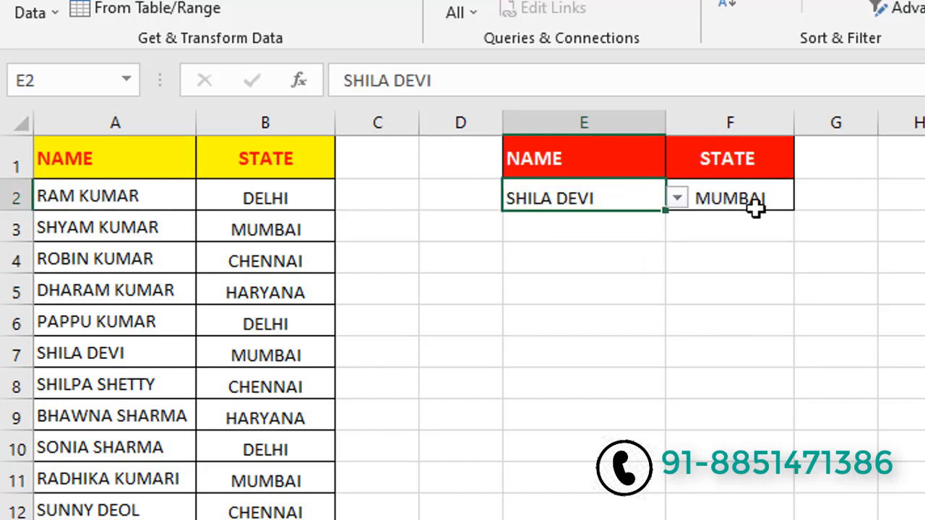
Select the name from row 14 of the source table in E2's drop-down list to look up its state.
click(678, 201)
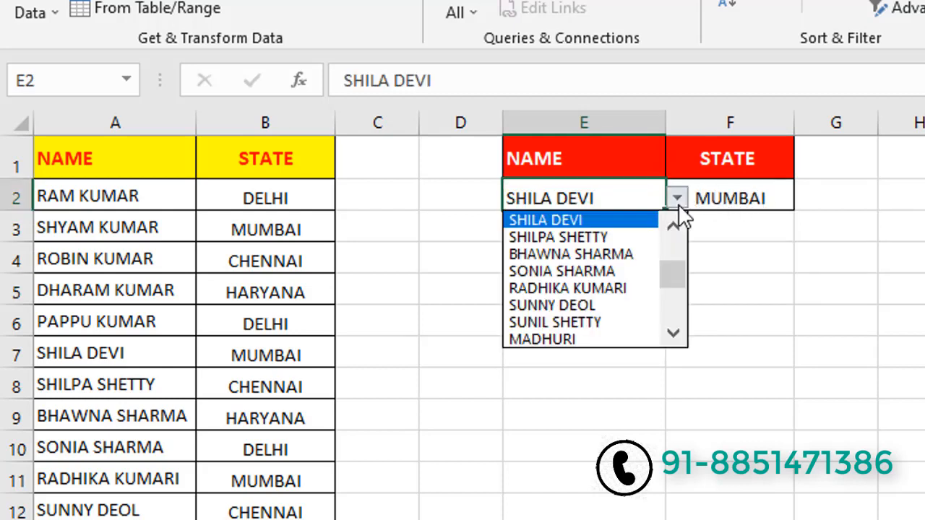
click(544, 339)
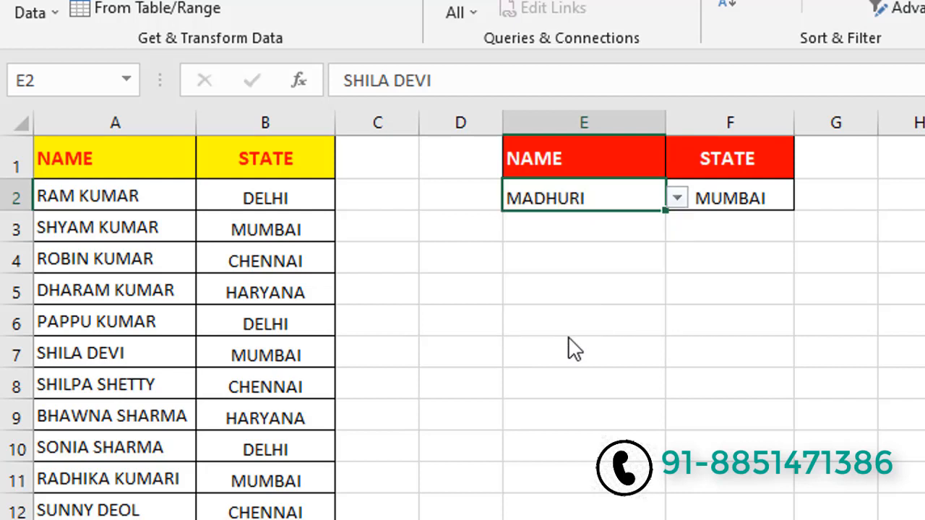
click(642, 325)
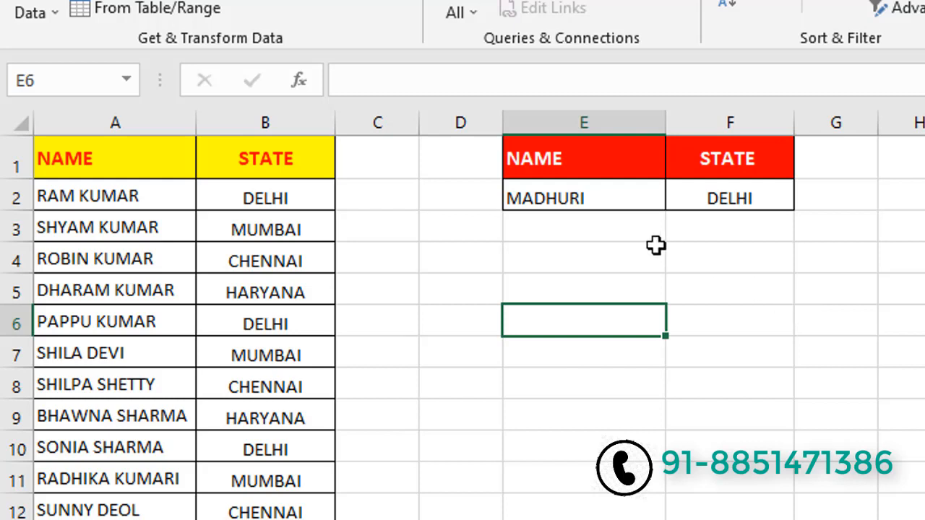
View the names offered in E2's drop-down list and close it without choosing another.
click(620, 198)
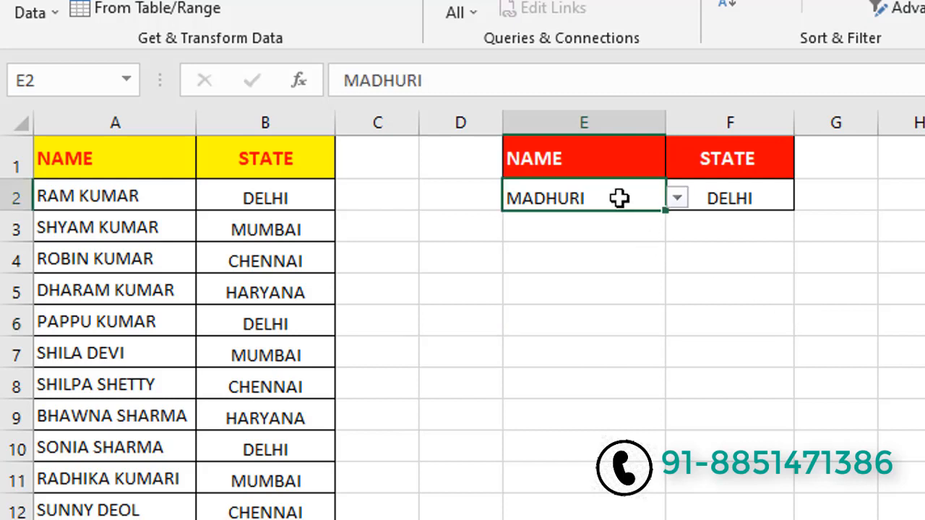
click(674, 202)
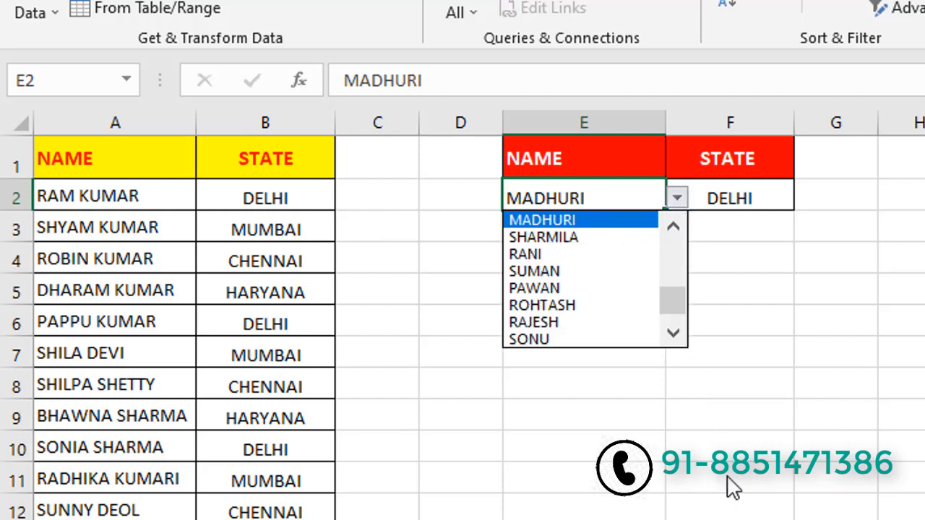
key(Escape)
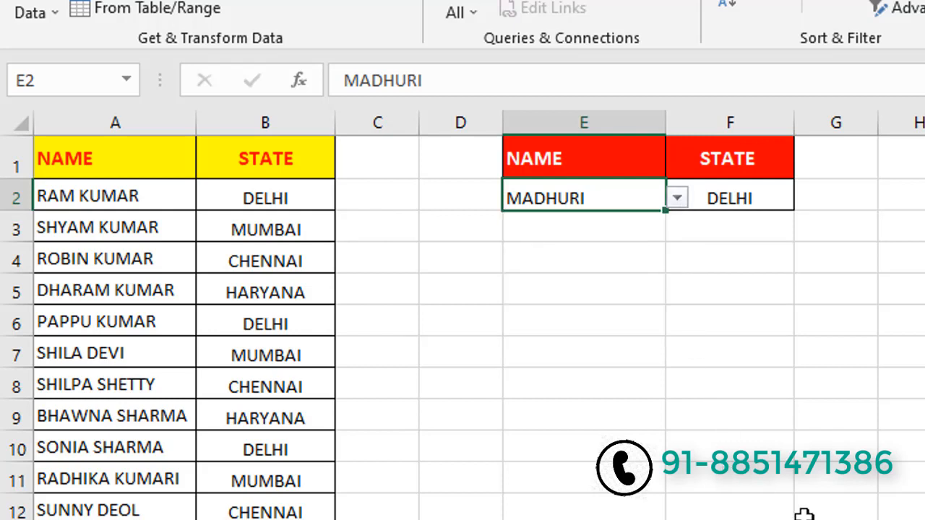